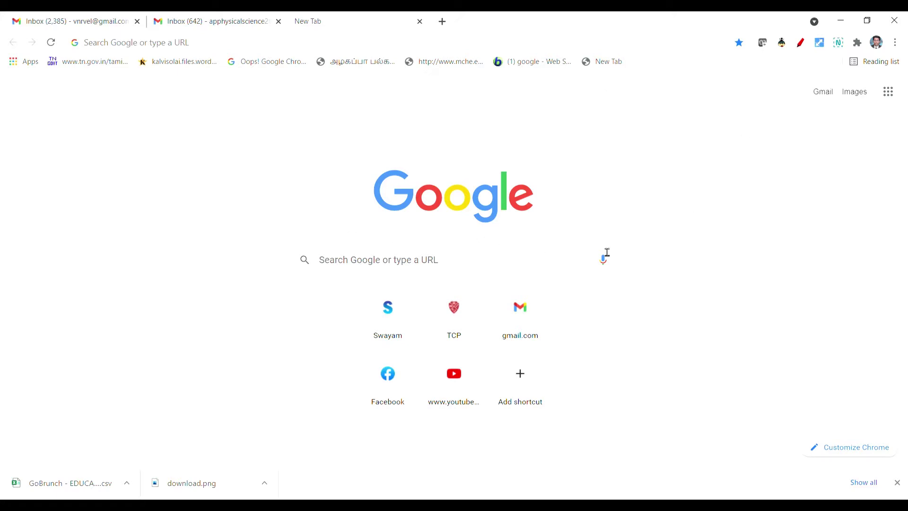
Search Google for GoBrunch and open the official gobrunch.com website from the results.
{"action": "left_click", "coordinate": [357, 266]}
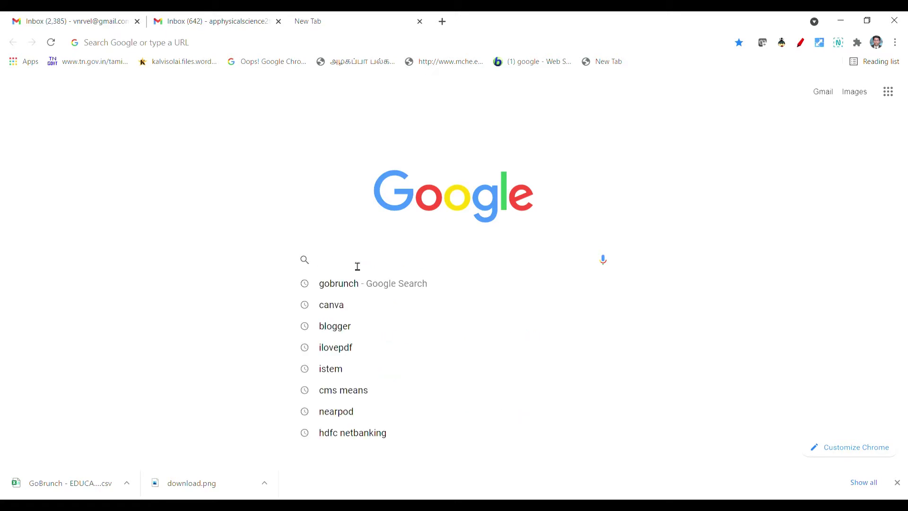
{"action": "type", "text": "Go"}
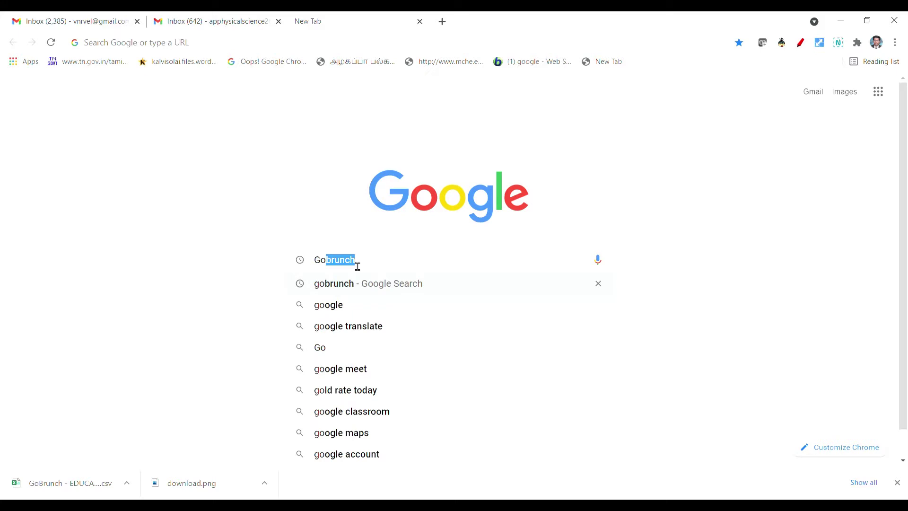
{"action": "type", "text": "Brunch"}
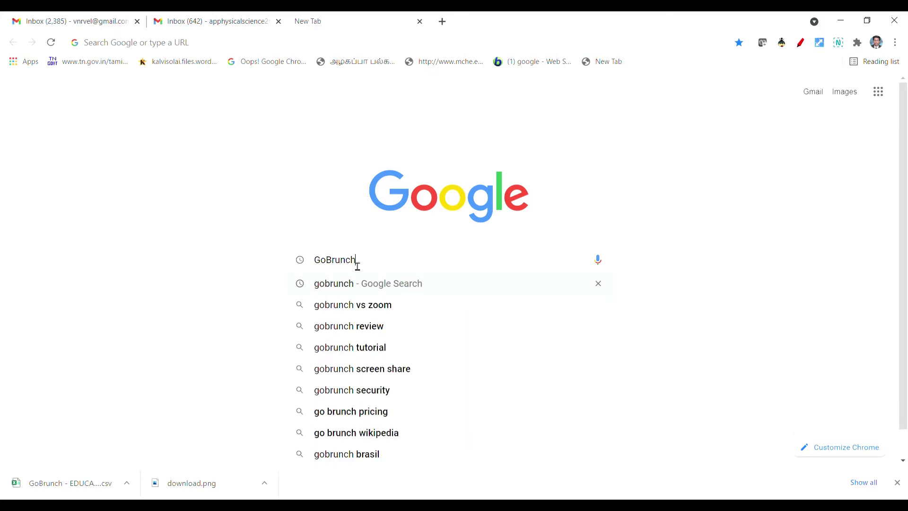
{"action": "key", "text": "Return"}
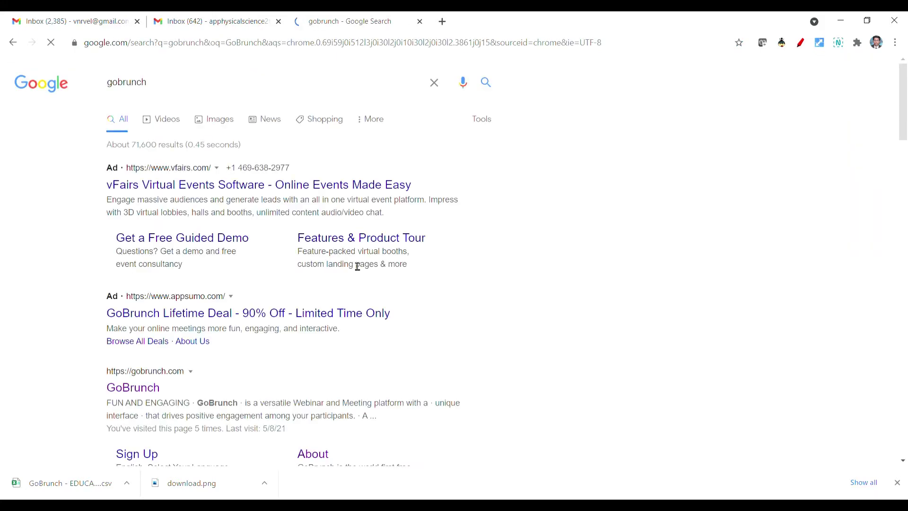
{"action": "scroll", "coordinate": [203, 262], "scroll_direction": "down", "scroll_amount": 1}
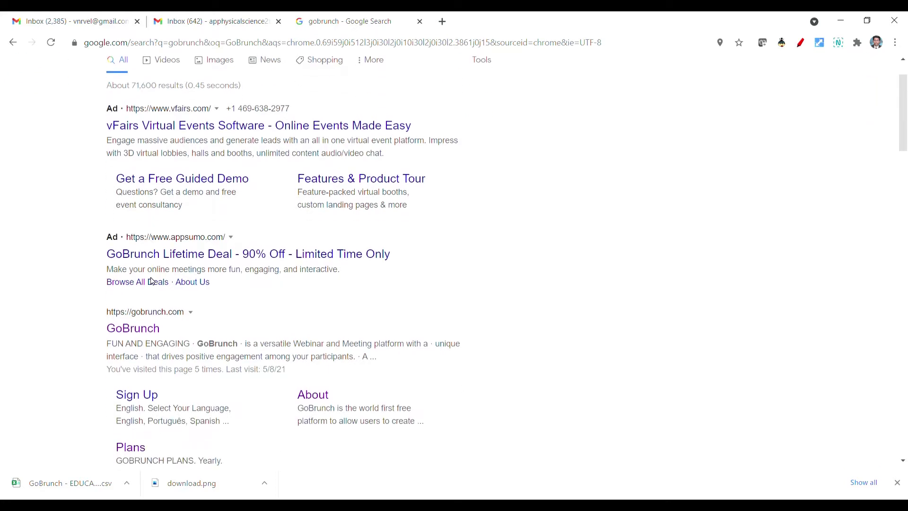
{"action": "scroll", "coordinate": [152, 281], "scroll_direction": "down", "scroll_amount": 1}
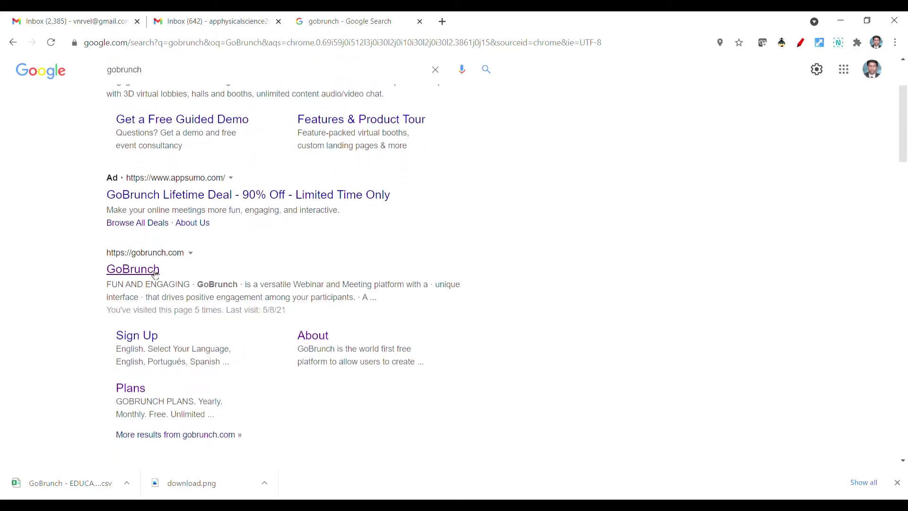
{"action": "scroll", "coordinate": [151, 270], "scroll_direction": "down", "scroll_amount": 1}
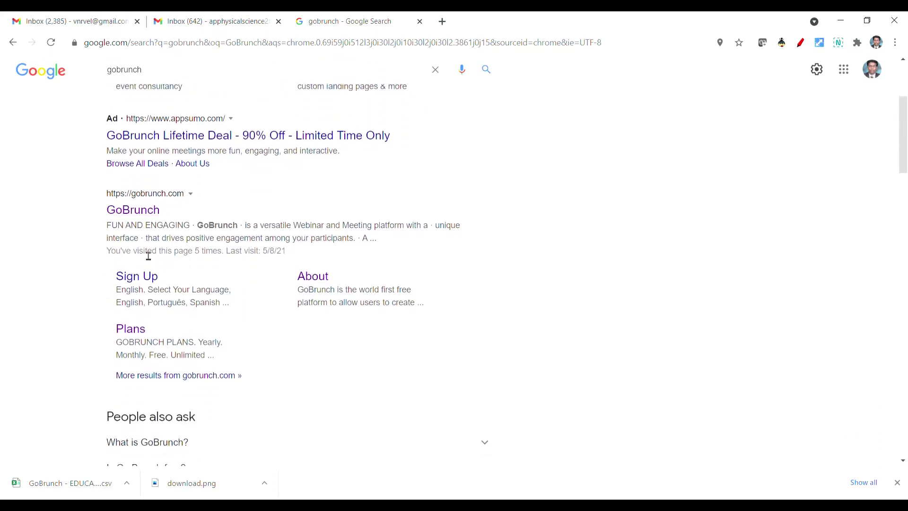
{"action": "left_click", "coordinate": [146, 212]}
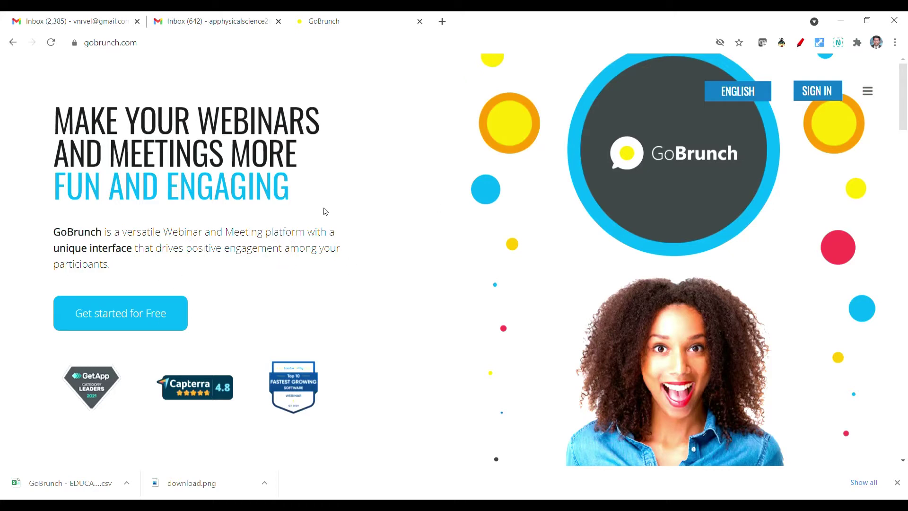
Review the feature overview on the GoBrunch home page, from virtual seminar rooms to the no-installation section.
{"action": "scroll", "coordinate": [325, 213], "scroll_direction": "down", "scroll_amount": 5}
{"action": "scroll", "coordinate": [326, 225], "scroll_direction": "down", "scroll_amount": 1}
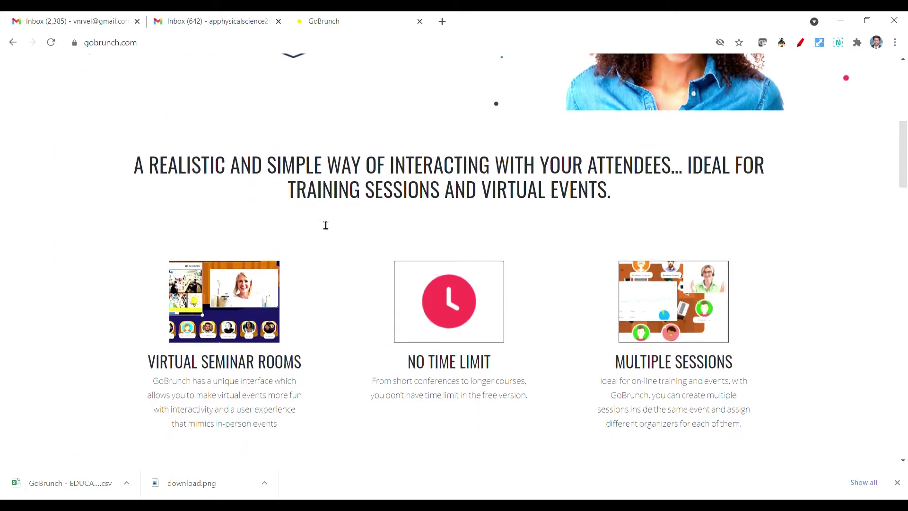
{"action": "scroll", "coordinate": [258, 292], "scroll_direction": "down", "scroll_amount": 1}
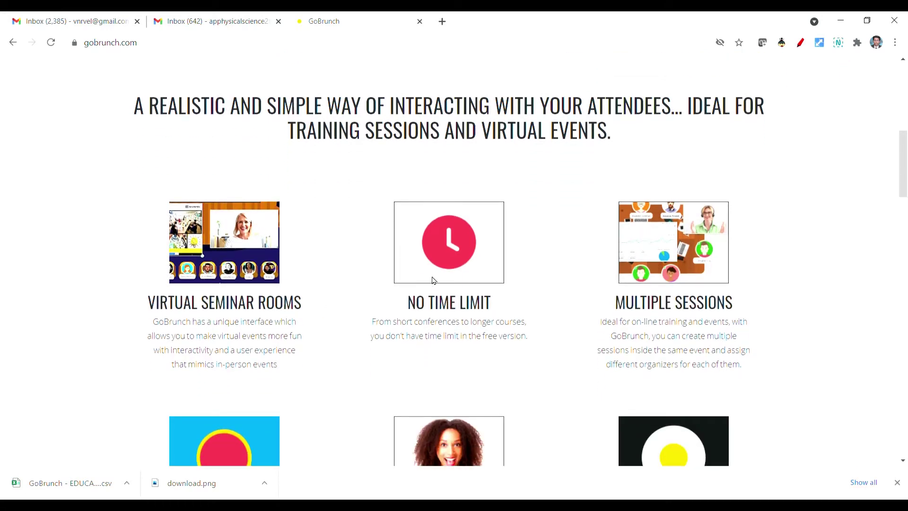
{"action": "scroll", "coordinate": [434, 280], "scroll_direction": "down", "scroll_amount": 3}
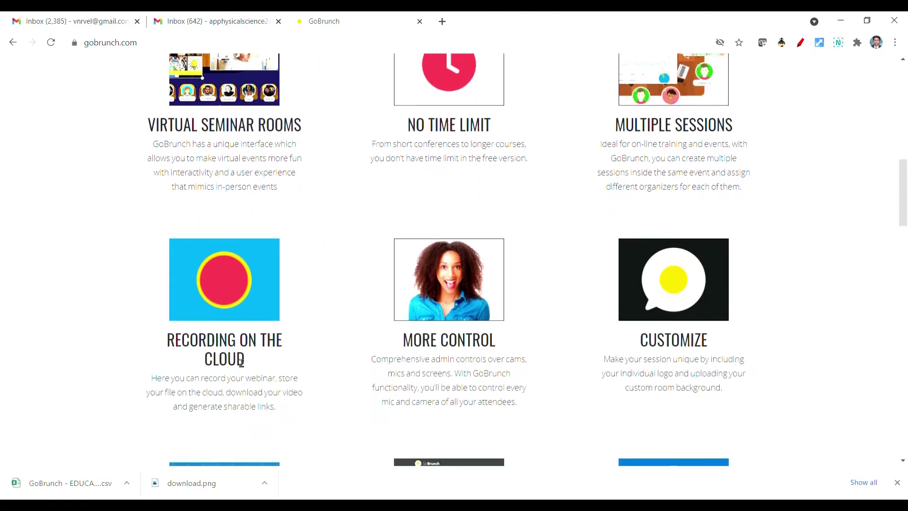
{"action": "scroll", "coordinate": [381, 313], "scroll_direction": "down", "scroll_amount": 1}
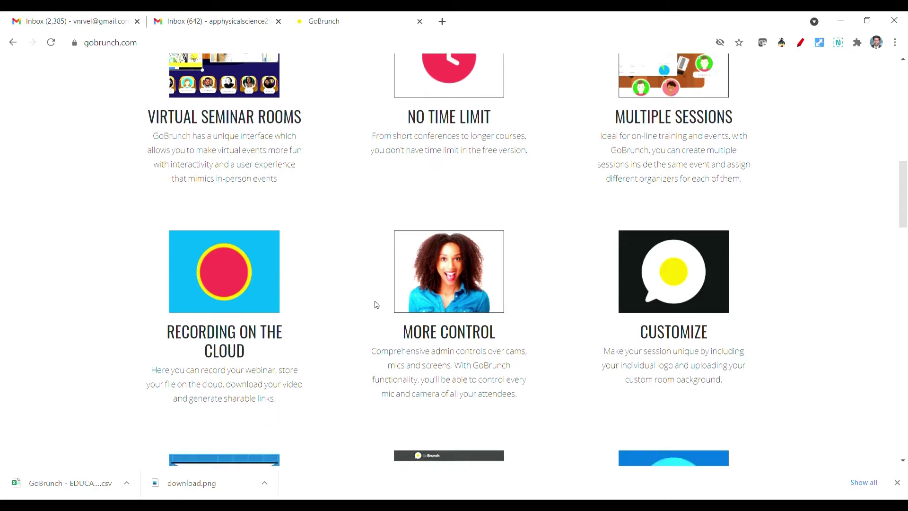
{"action": "scroll", "coordinate": [299, 320], "scroll_direction": "down", "scroll_amount": 2}
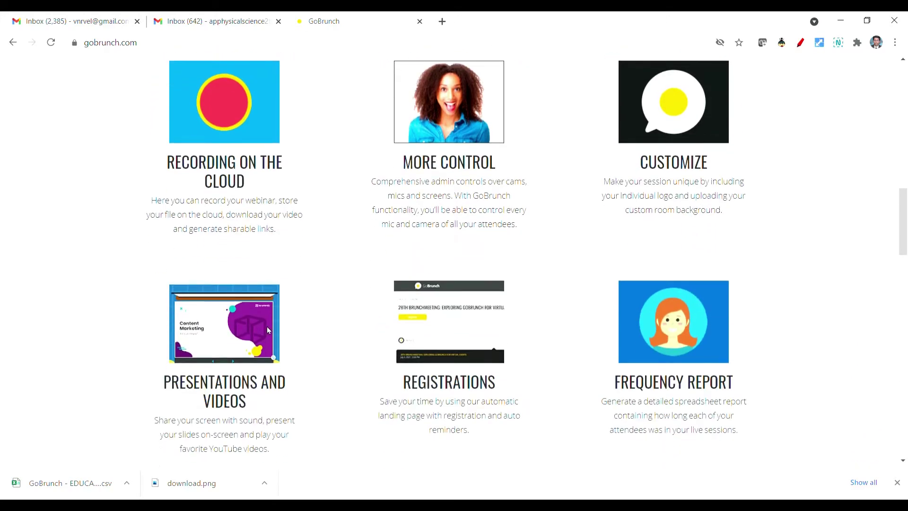
{"action": "scroll", "coordinate": [267, 325], "scroll_direction": "down", "scroll_amount": 2}
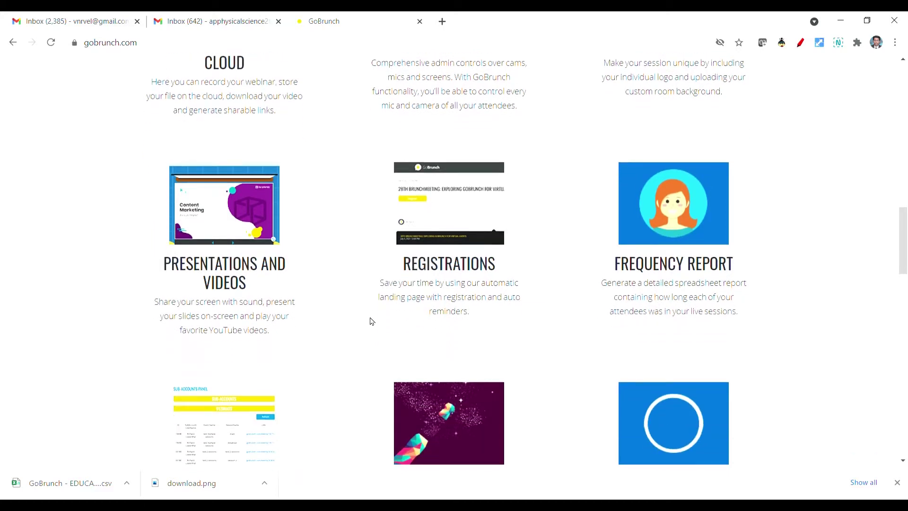
{"action": "scroll", "coordinate": [371, 321], "scroll_direction": "down", "scroll_amount": 2}
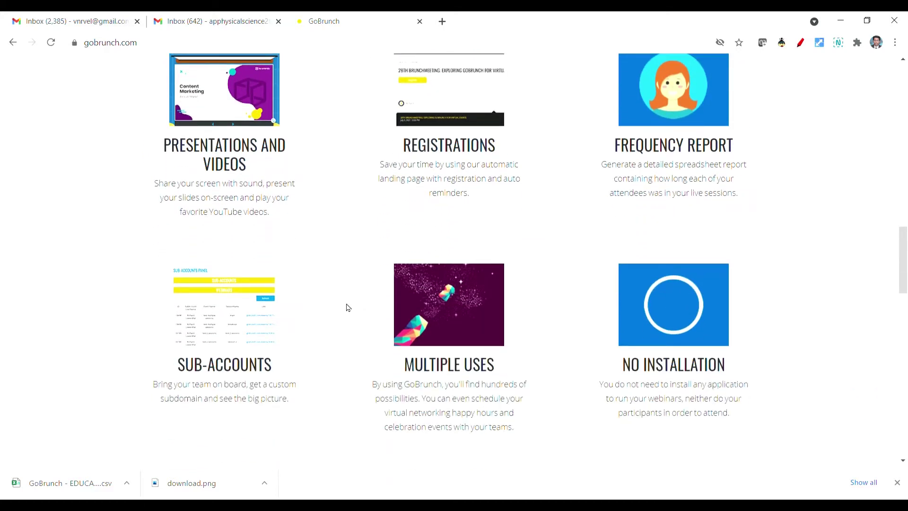
{"action": "scroll", "coordinate": [351, 305], "scroll_direction": "down", "scroll_amount": 2}
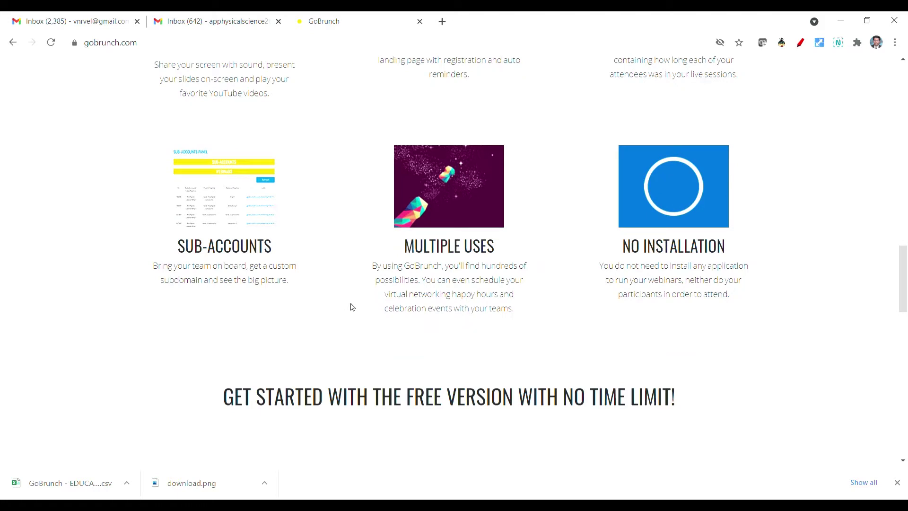
{"action": "scroll", "coordinate": [352, 307], "scroll_direction": "up", "scroll_amount": 4}
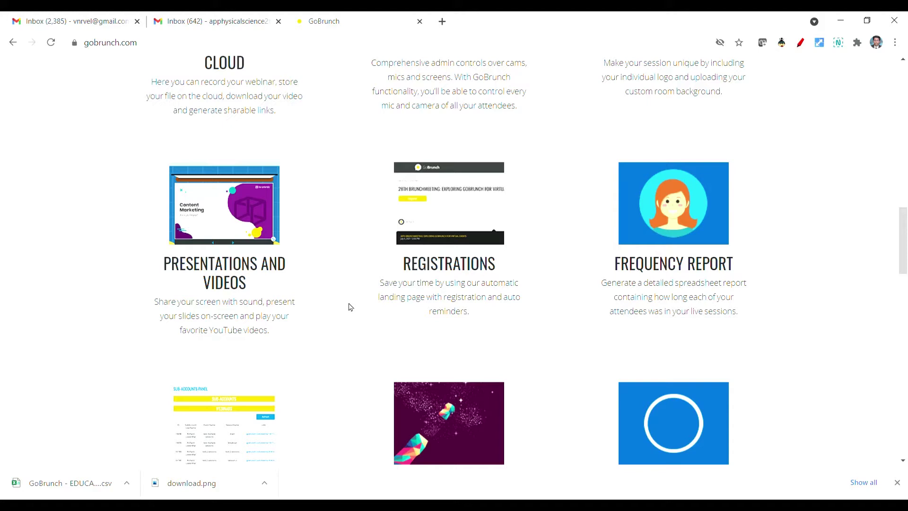
{"action": "scroll", "coordinate": [350, 307], "scroll_direction": "up", "scroll_amount": 2}
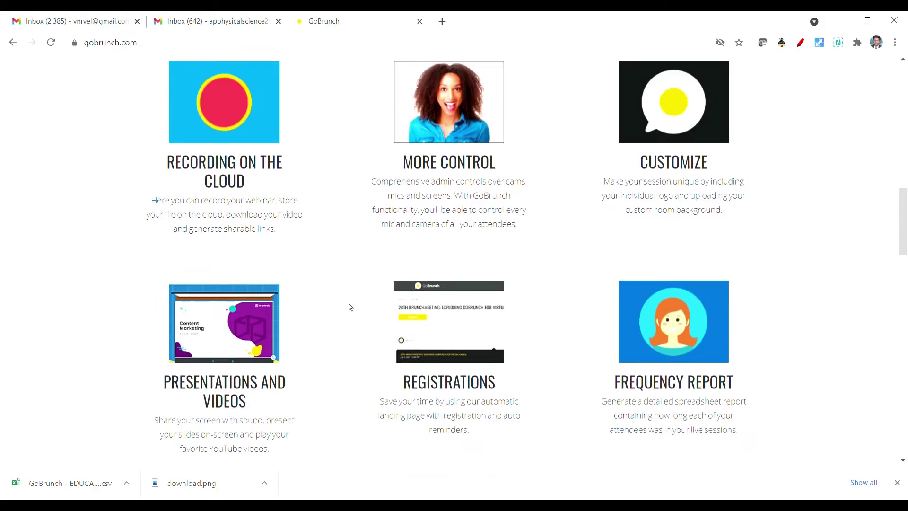
{"action": "scroll", "coordinate": [351, 307], "scroll_direction": "up", "scroll_amount": 4}
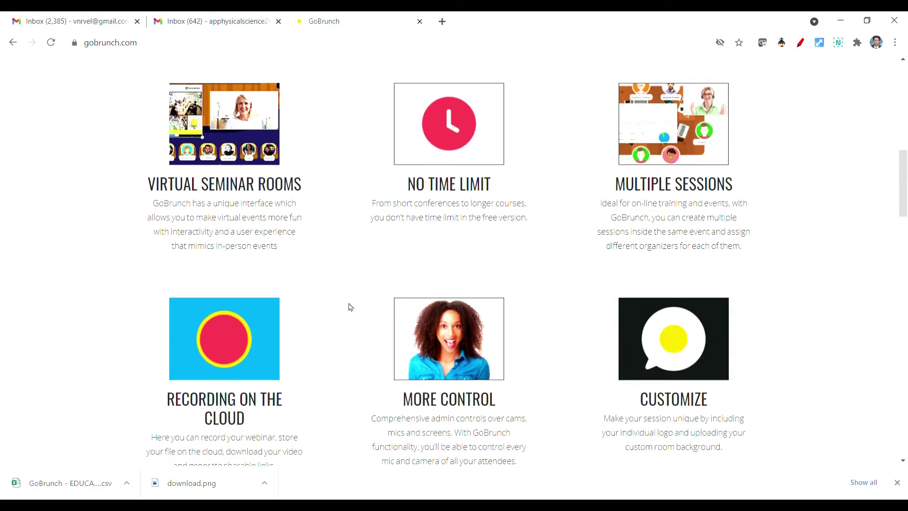
{"action": "scroll", "coordinate": [348, 307], "scroll_direction": "up", "scroll_amount": 4}
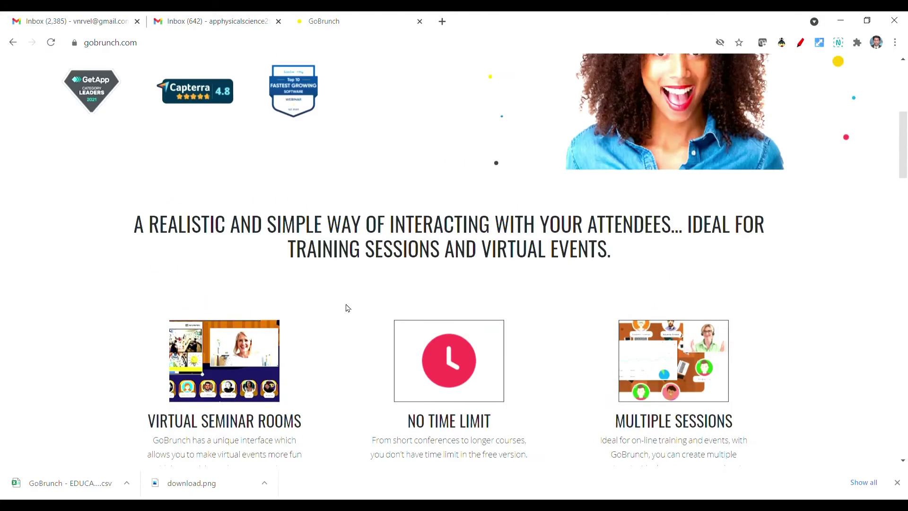
{"action": "scroll", "coordinate": [348, 311], "scroll_direction": "up", "scroll_amount": 5}
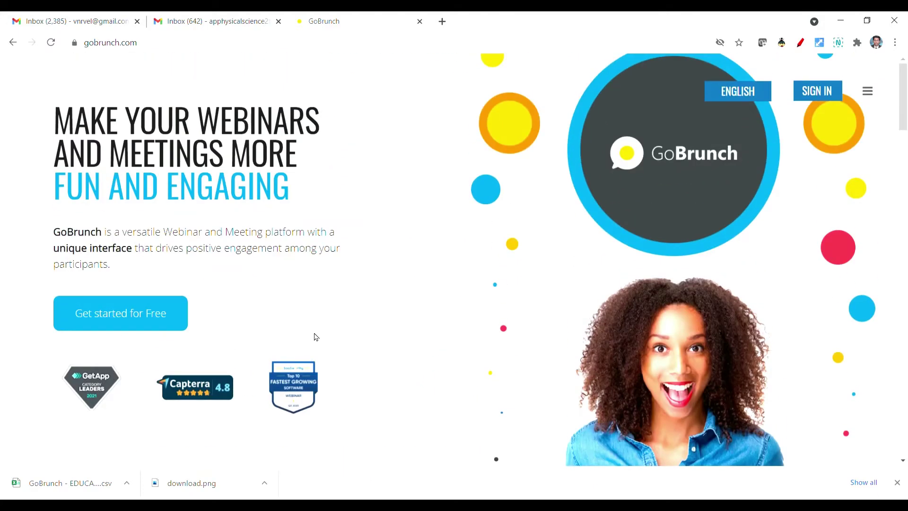
Get started with the free version by signing in with an existing Google account.
{"action": "left_click", "coordinate": [108, 321]}
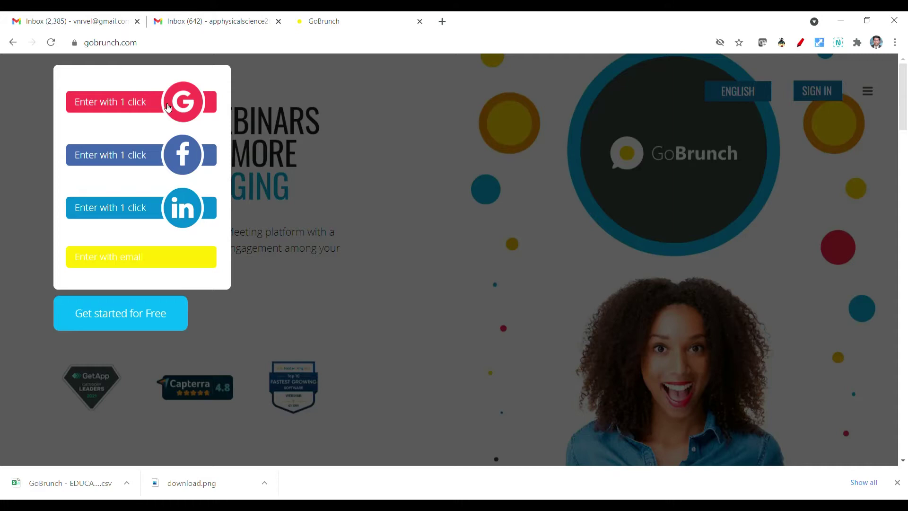
{"action": "left_click", "coordinate": [128, 109]}
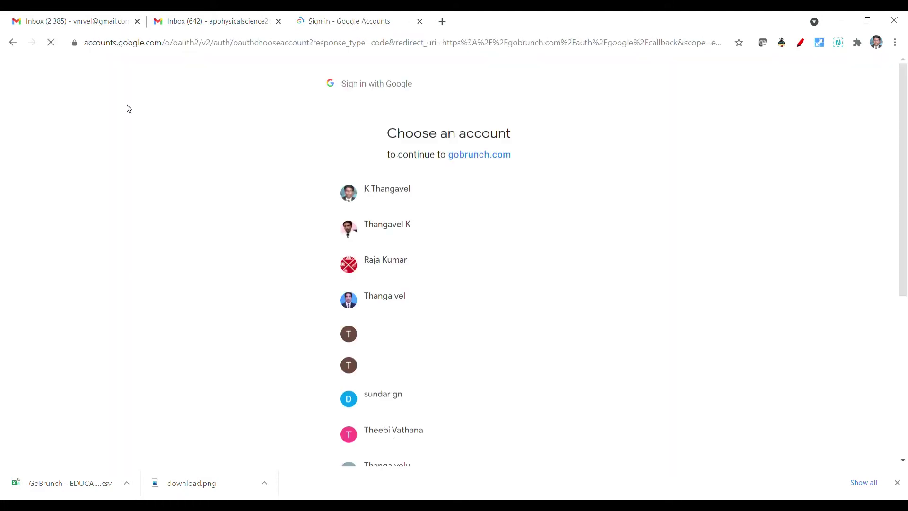
{"action": "left_click", "coordinate": [390, 238]}
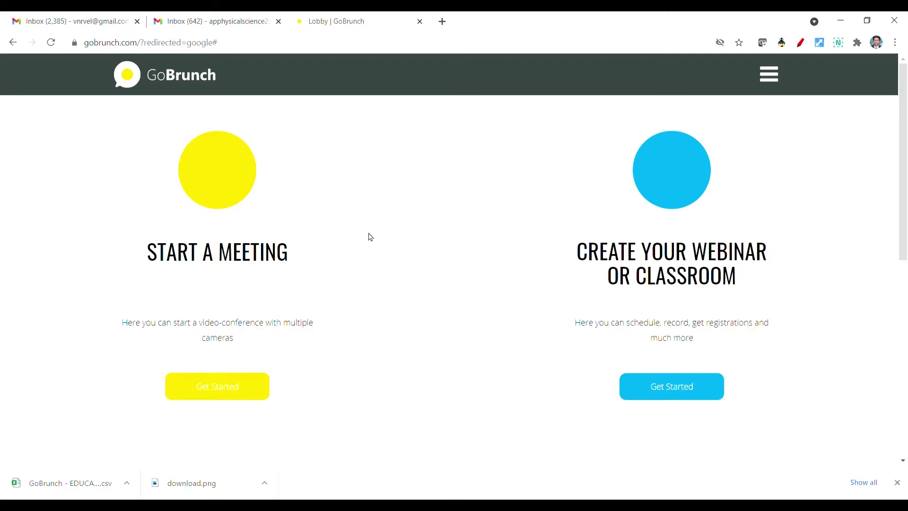
Start a new video-conference meeting from the lobby to reach the room layout choices.
{"action": "scroll", "coordinate": [341, 265], "scroll_direction": "down", "scroll_amount": 1}
{"action": "scroll", "coordinate": [263, 256], "scroll_direction": "up", "scroll_amount": 1}
{"action": "left_click", "coordinate": [219, 392]}
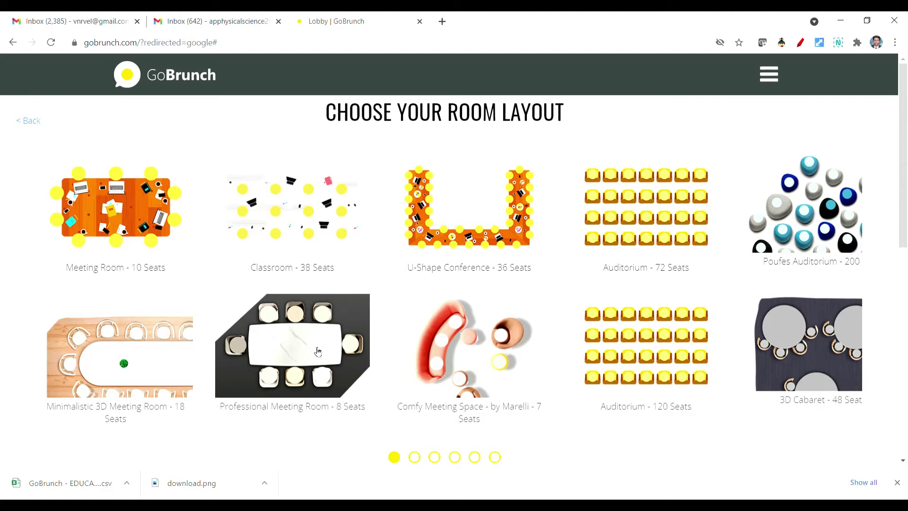
Look over the available room layouts and create the meeting with the "Meeting Room - 10 Seats" layout.
{"action": "scroll", "coordinate": [462, 320], "scroll_direction": "down", "scroll_amount": 3}
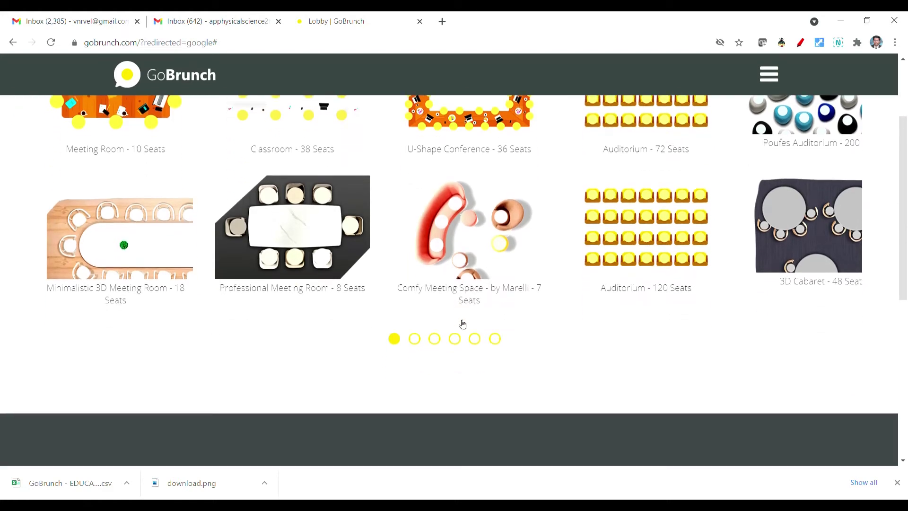
{"action": "scroll", "coordinate": [463, 321], "scroll_direction": "up", "scroll_amount": 3}
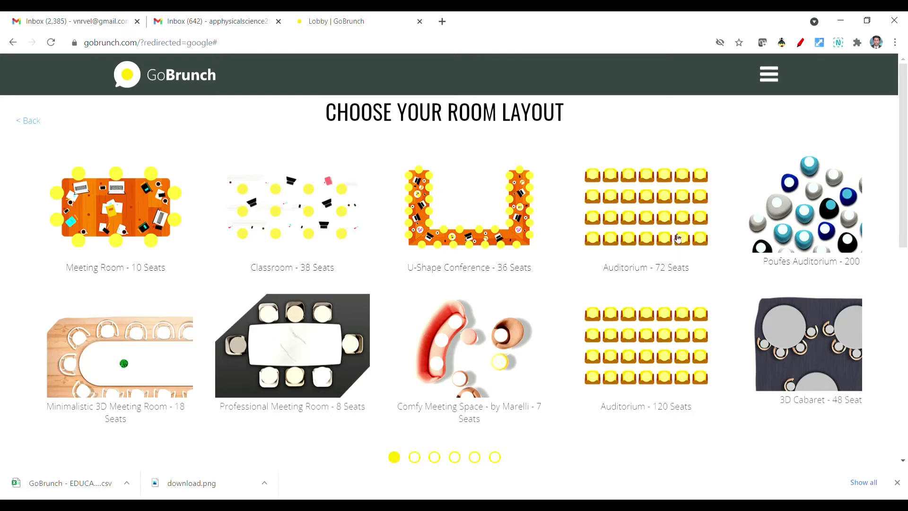
{"action": "scroll", "coordinate": [642, 303], "scroll_direction": "down", "scroll_amount": 1}
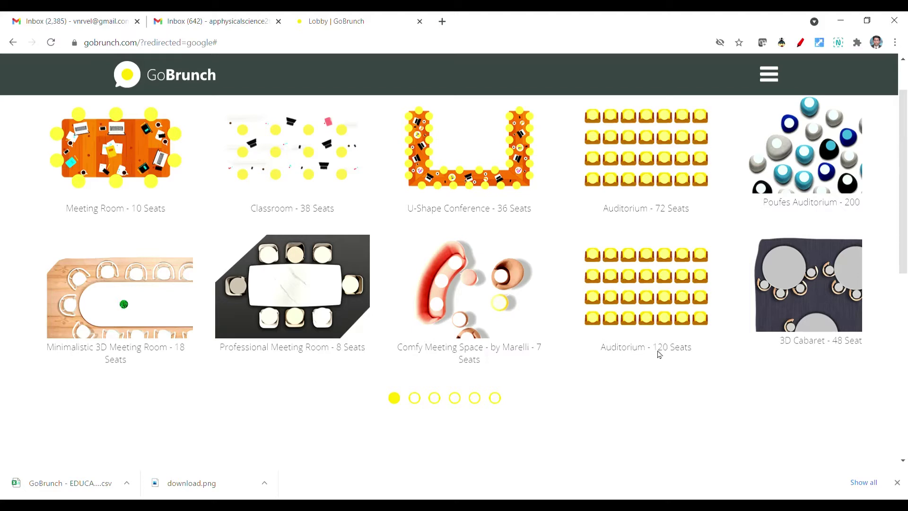
{"action": "scroll", "coordinate": [672, 334], "scroll_direction": "up", "scroll_amount": 2}
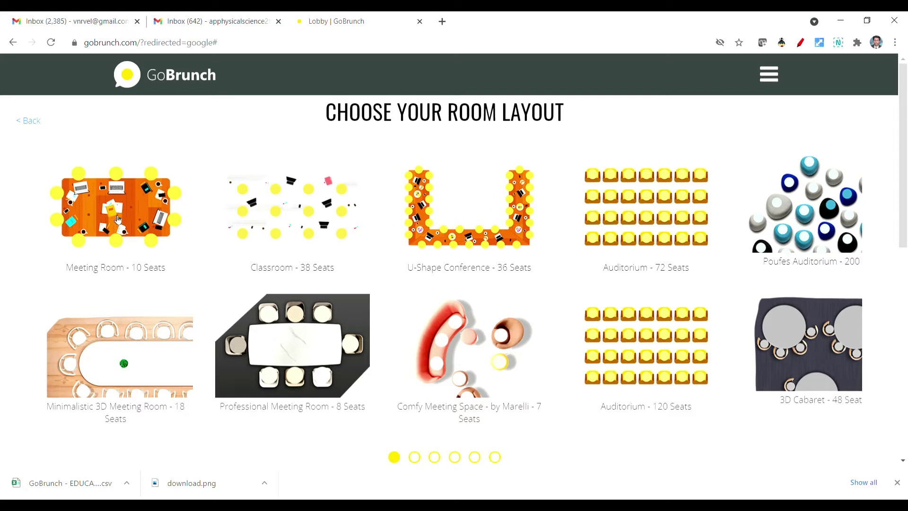
{"action": "scroll", "coordinate": [119, 217], "scroll_direction": "down", "scroll_amount": 2}
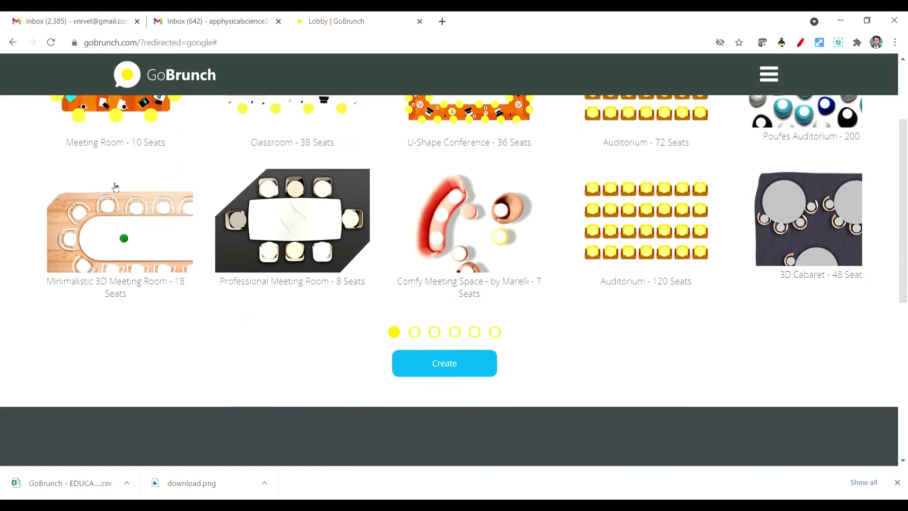
{"action": "left_click", "coordinate": [444, 365]}
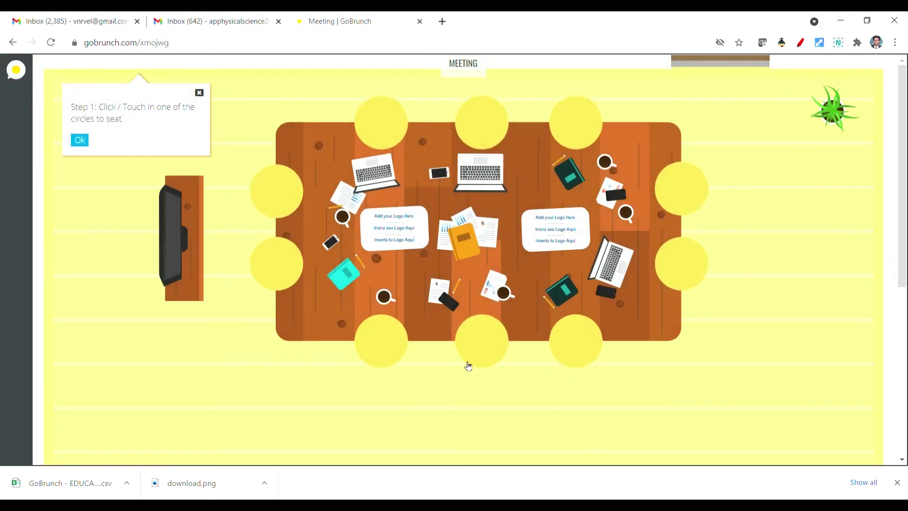
Dismiss the seating tip, copy the meeting link for guests, and close the link-sharing tip.
{"action": "mouse_move", "coordinate": [464, 243]}
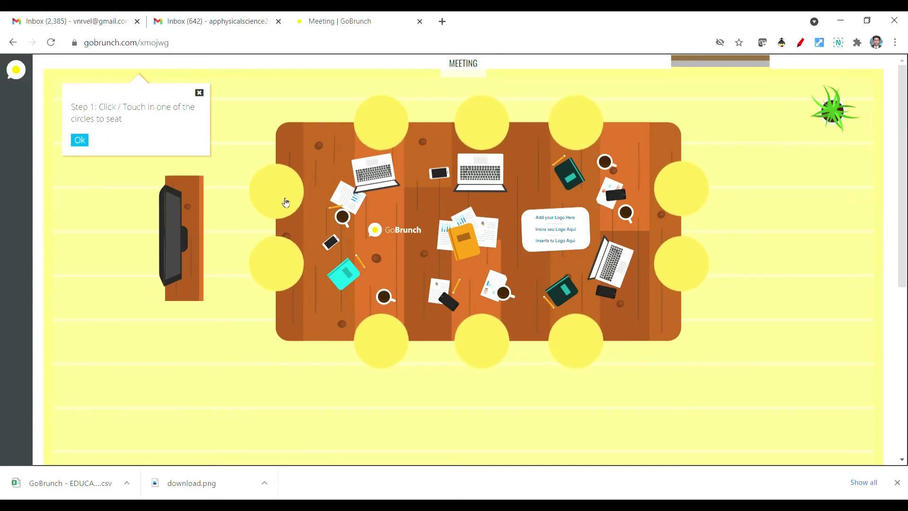
{"action": "left_click", "coordinate": [83, 141]}
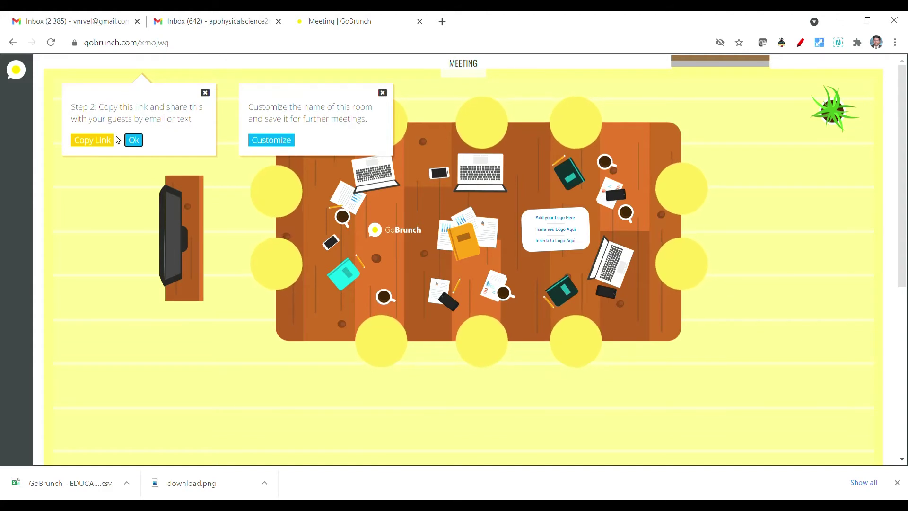
{"action": "left_click", "coordinate": [102, 143]}
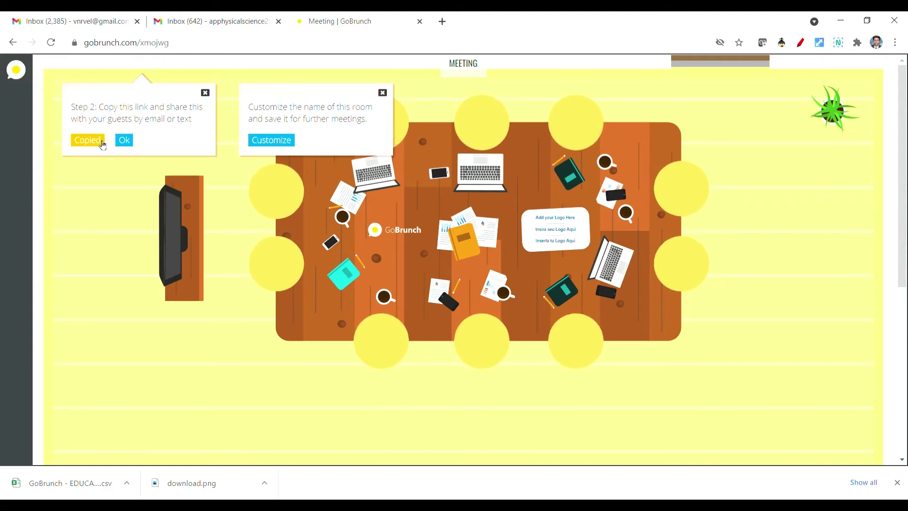
{"action": "left_click", "coordinate": [124, 140]}
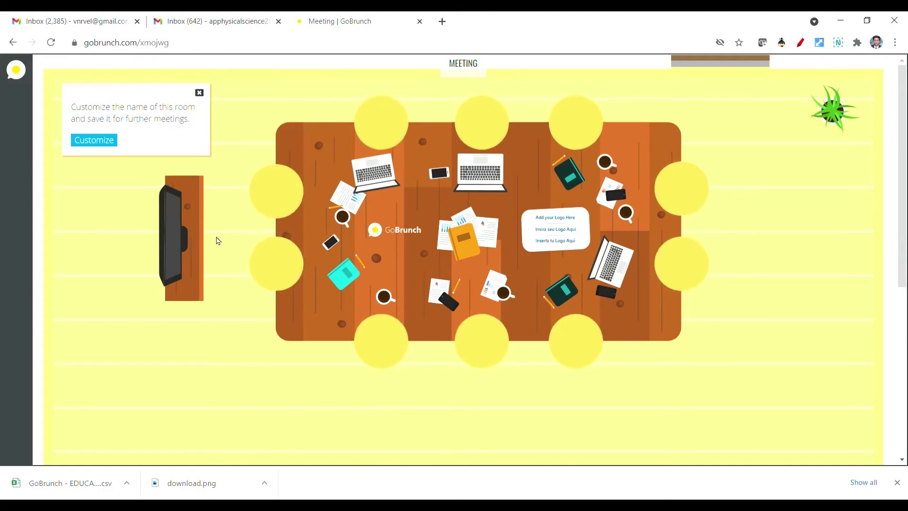
Dismiss the room customization tip and take the lower of the two seats at the table end nearest the TV.
{"action": "left_click", "coordinate": [200, 93]}
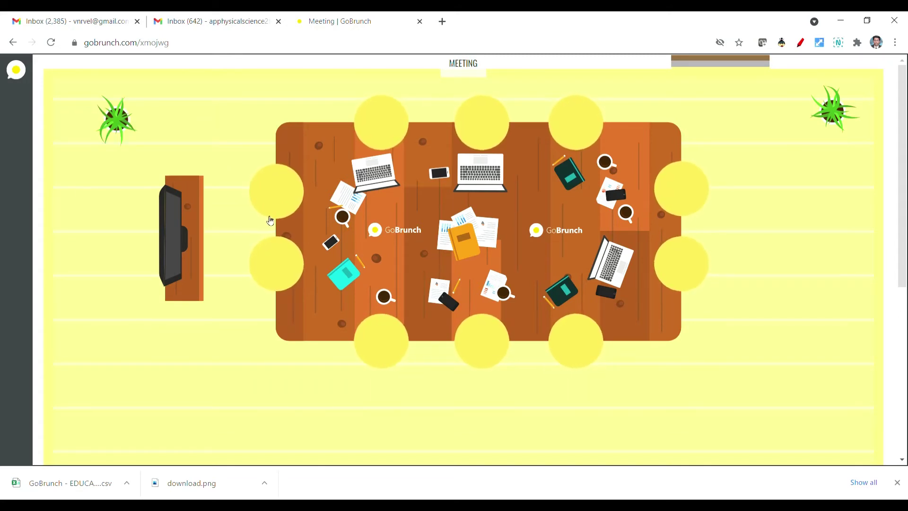
{"action": "left_click", "coordinate": [286, 269]}
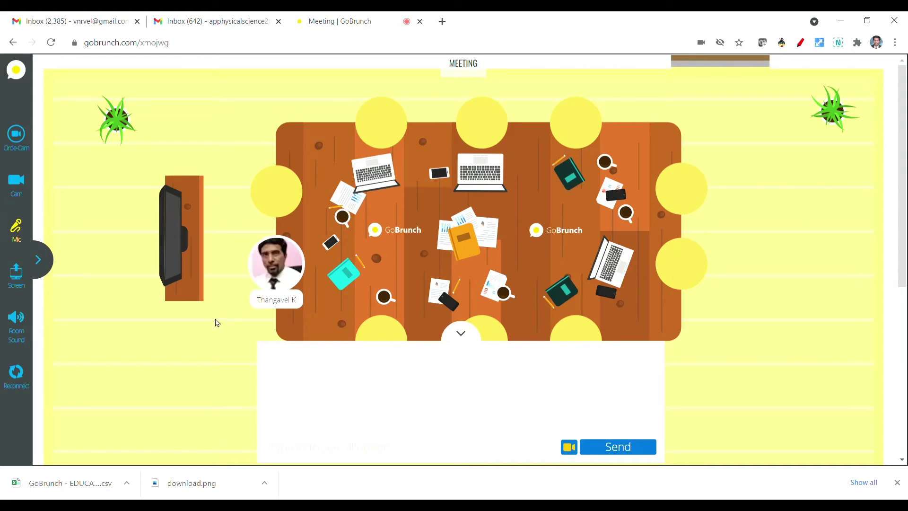
{"action": "scroll", "coordinate": [201, 314], "scroll_direction": "down", "scroll_amount": 4}
{"action": "scroll", "coordinate": [201, 314], "scroll_direction": "up", "scroll_amount": 4}
Test the circle-cam by switching it on and back off, and check the available camera and microphone devices.
{"action": "left_click", "coordinate": [17, 136]}
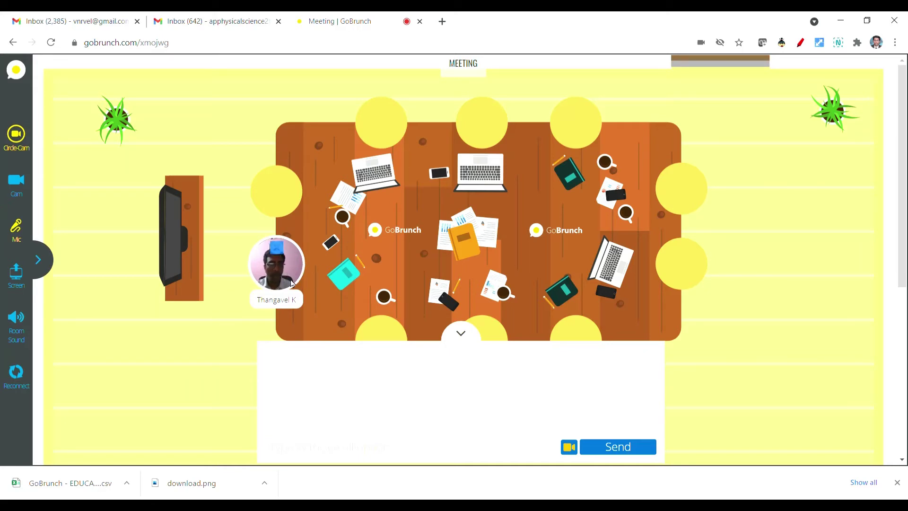
{"action": "left_click", "coordinate": [16, 135]}
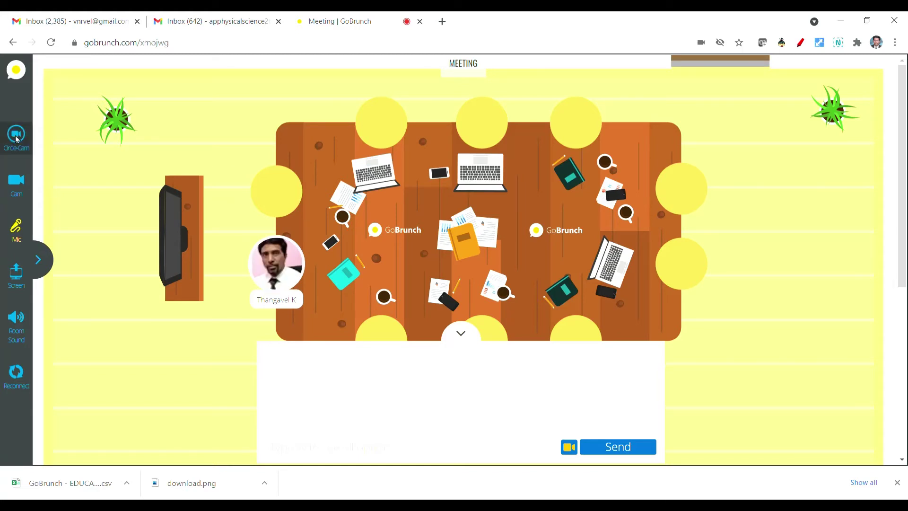
{"action": "mouse_move", "coordinate": [13, 182]}
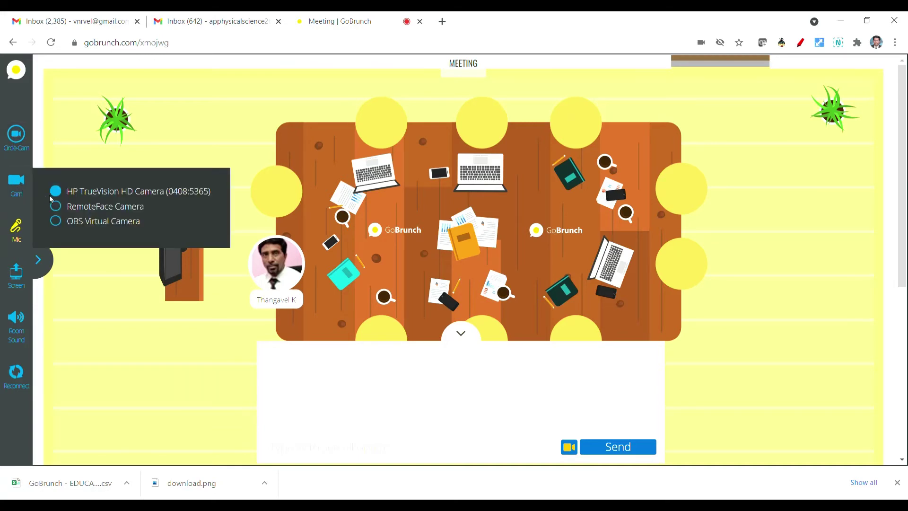
{"action": "left_click", "coordinate": [111, 195]}
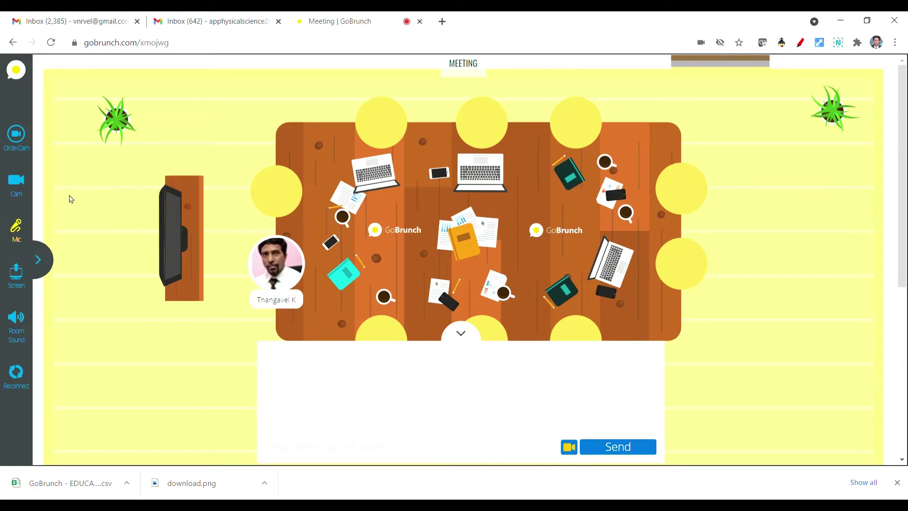
{"action": "mouse_move", "coordinate": [23, 233]}
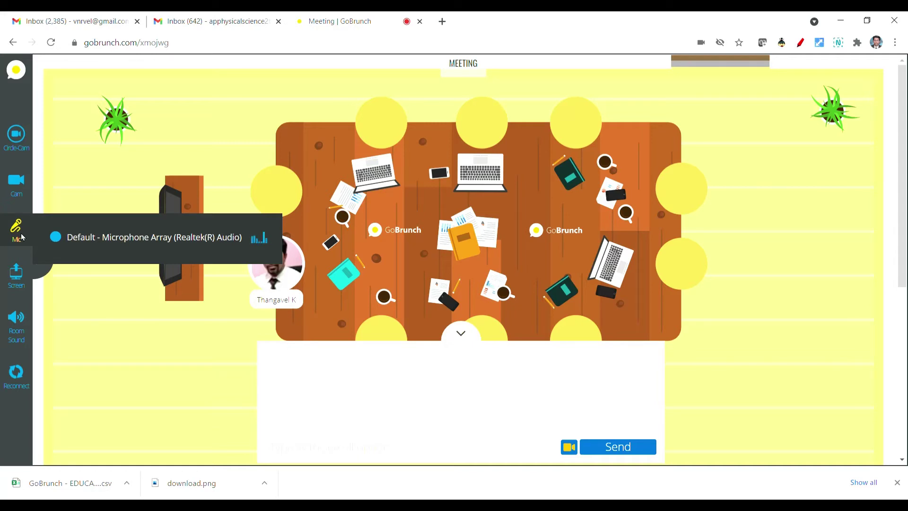
Review the screen-sharing choices with the entire screen as the source, and leave without sharing.
{"action": "left_click", "coordinate": [19, 280]}
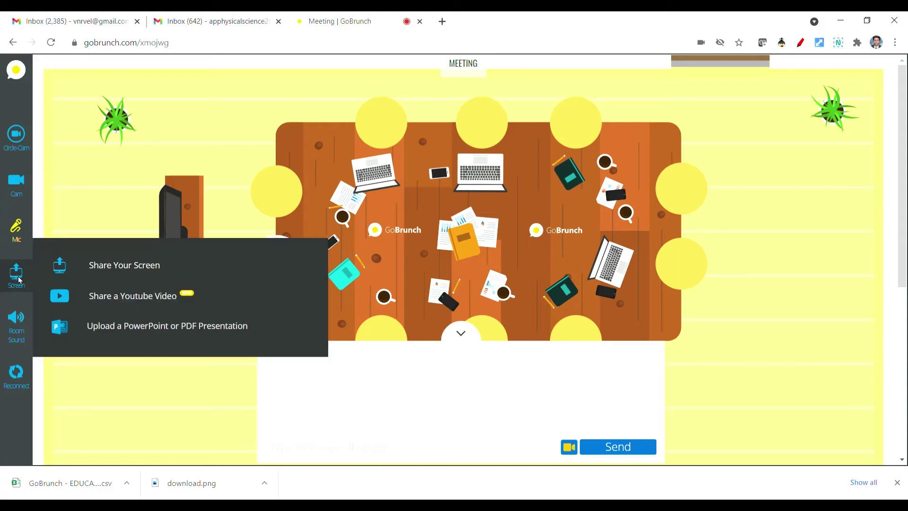
{"action": "left_click", "coordinate": [117, 268]}
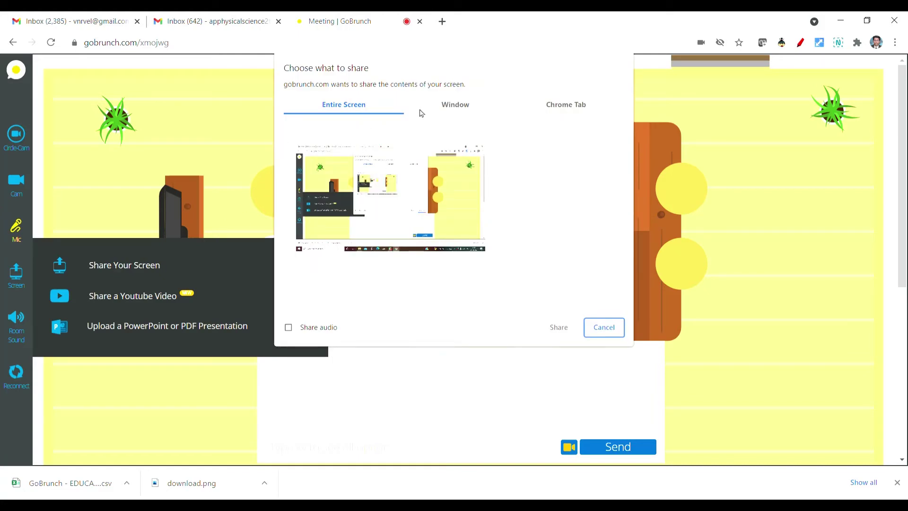
{"action": "left_click", "coordinate": [394, 189]}
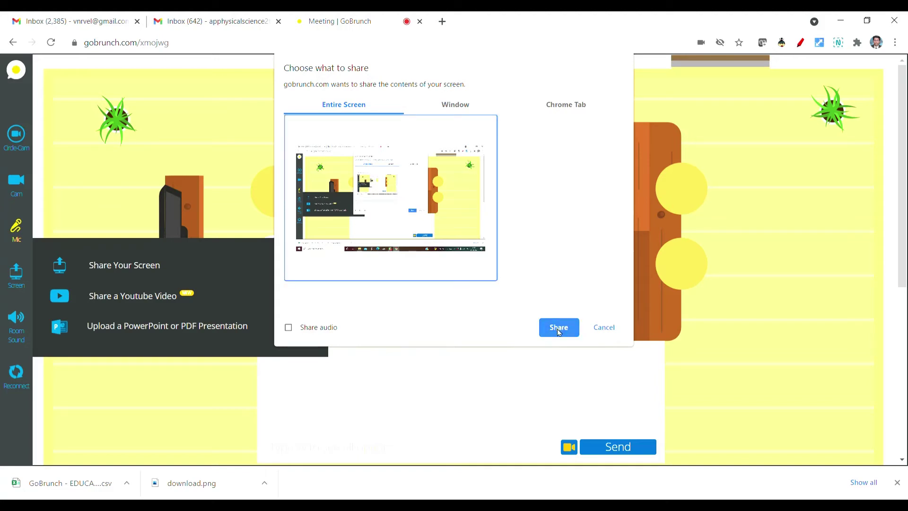
{"action": "left_click", "coordinate": [600, 328]}
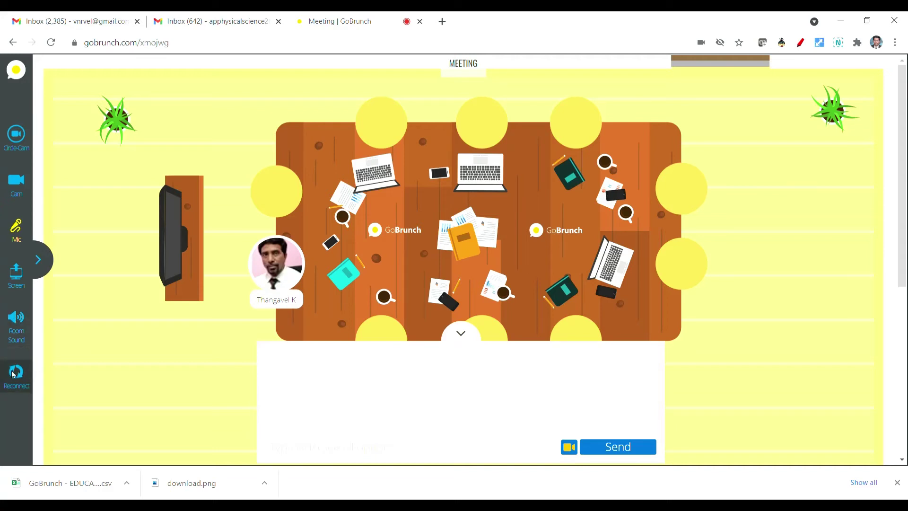
Expand the additional meeting tools and look over Rooms and Sessions and the reaction choices under Signs.
{"action": "left_click", "coordinate": [40, 261]}
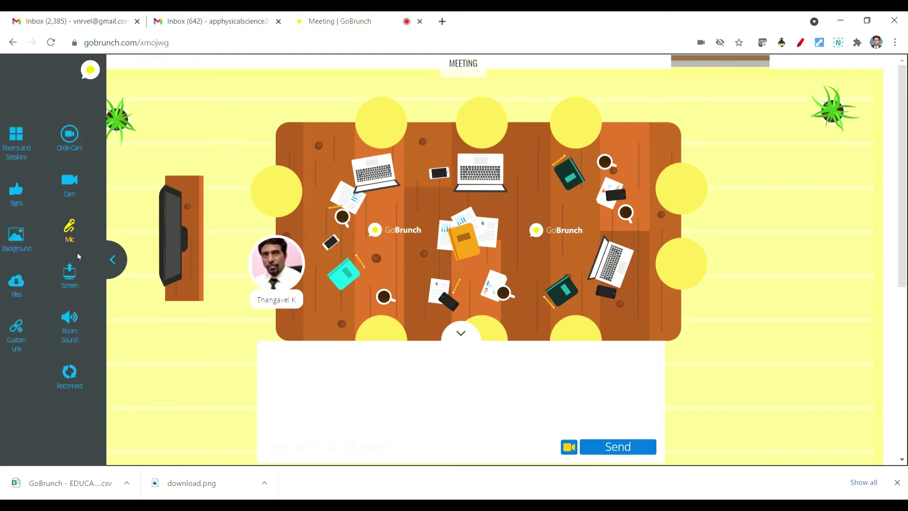
{"action": "left_click", "coordinate": [17, 146]}
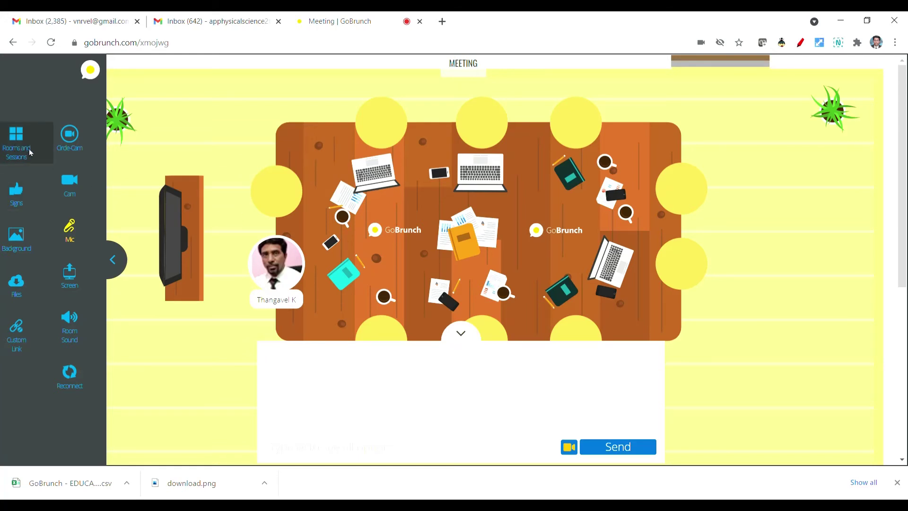
{"action": "left_click", "coordinate": [18, 196]}
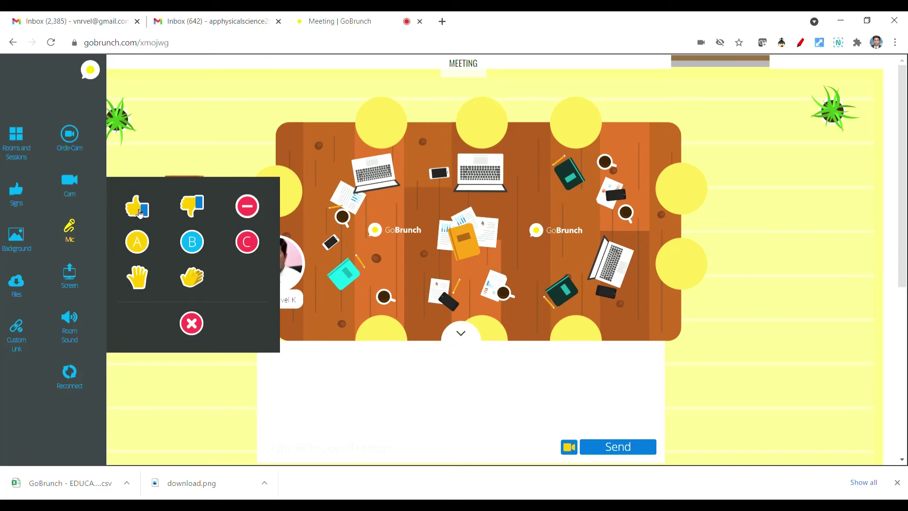
{"action": "left_click", "coordinate": [191, 324]}
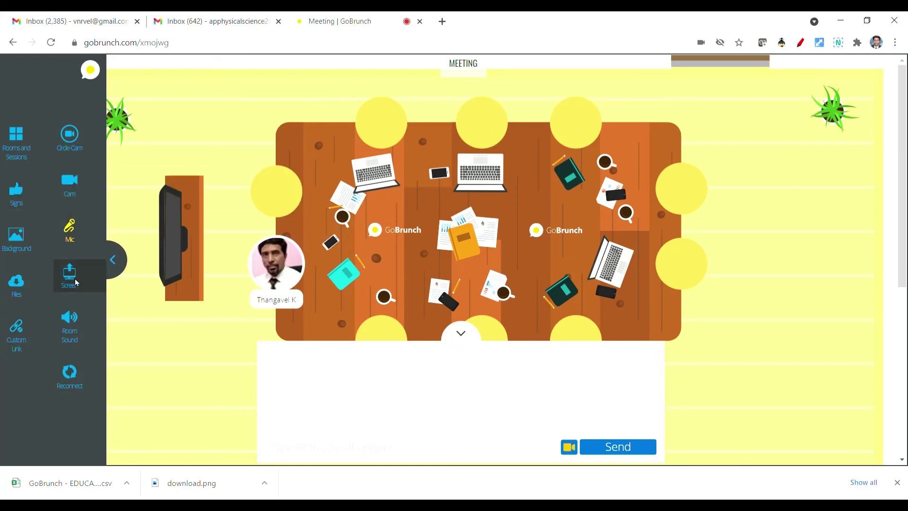
Move the chat box down clear of the table and send the chat message "Hello Students".
{"action": "scroll", "coordinate": [224, 367], "scroll_direction": "down", "scroll_amount": 1}
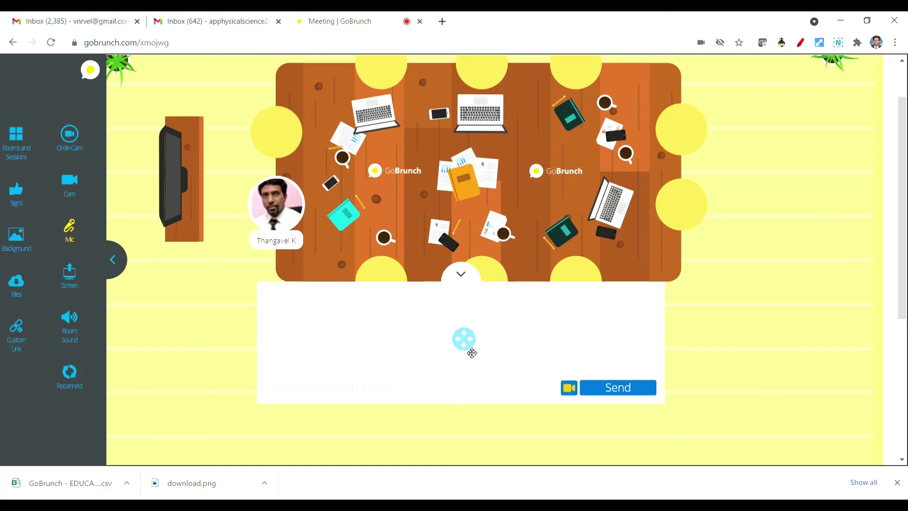
{"action": "left_click_drag", "start_coordinate": [471, 347], "coordinate": [459, 387]}
{"action": "left_click", "coordinate": [379, 439]}
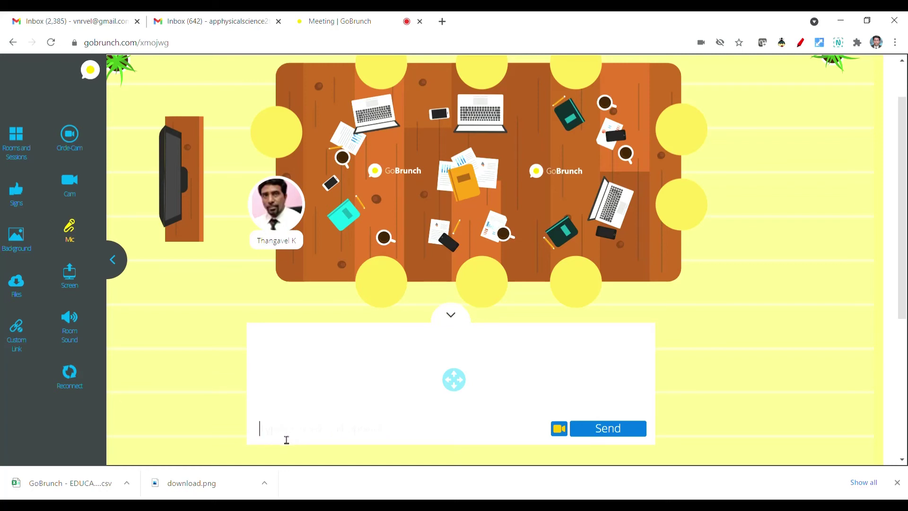
{"action": "type", "text": "Hello Students"}
{"action": "left_click", "coordinate": [620, 428]}
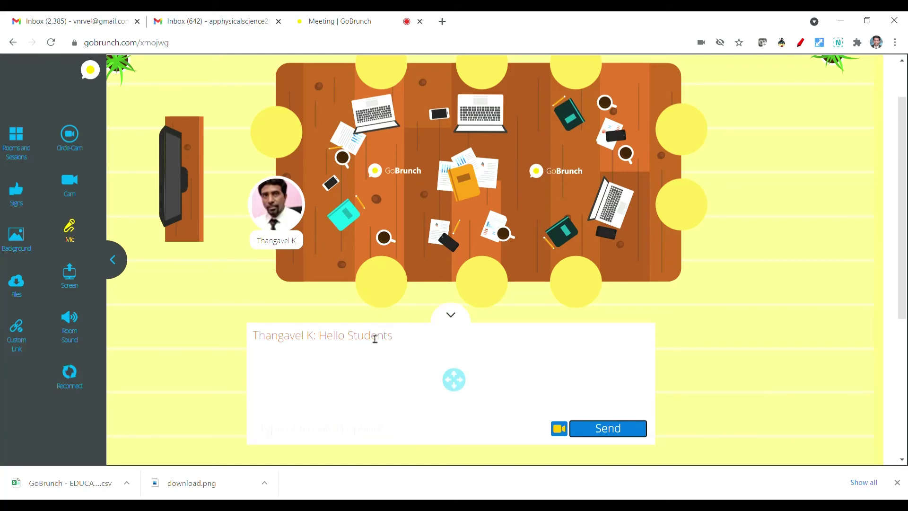
Collapse the chat history and switch off all participants' circle-cams and mics.
{"action": "left_click", "coordinate": [452, 316]}
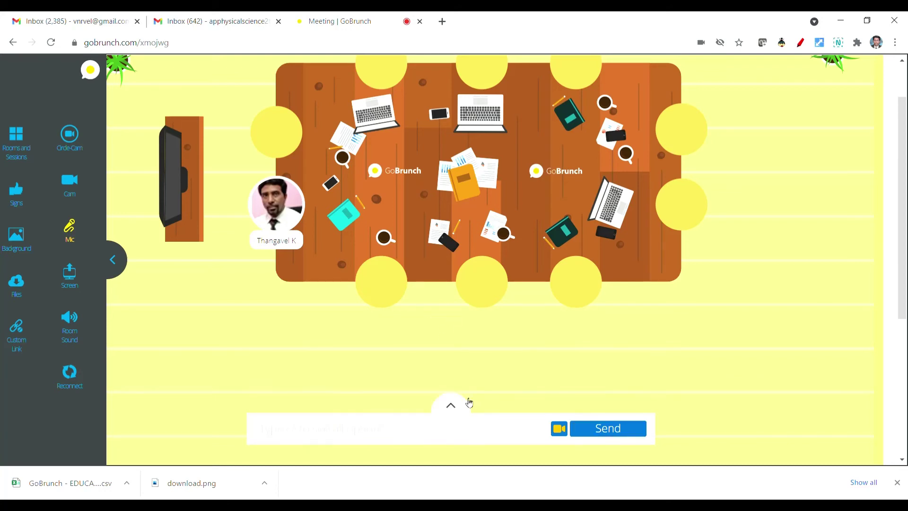
{"action": "left_click", "coordinate": [560, 430]}
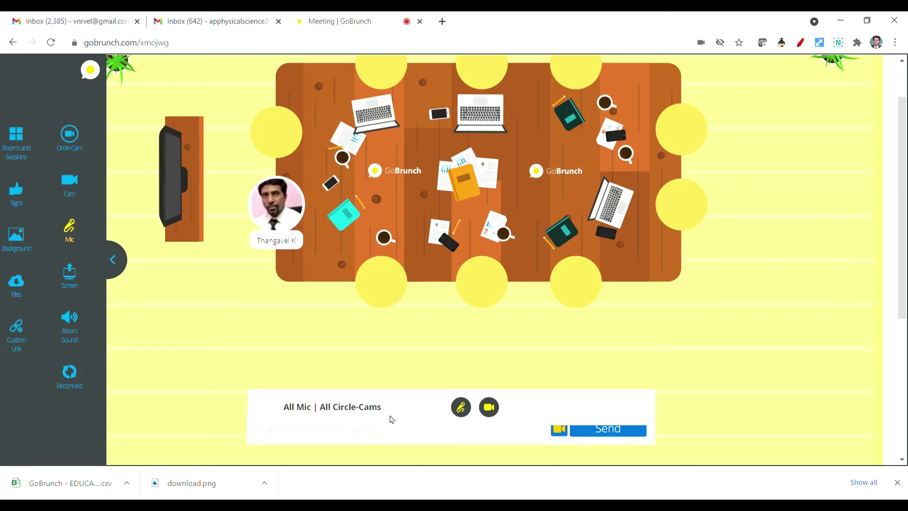
{"action": "left_click", "coordinate": [489, 411]}
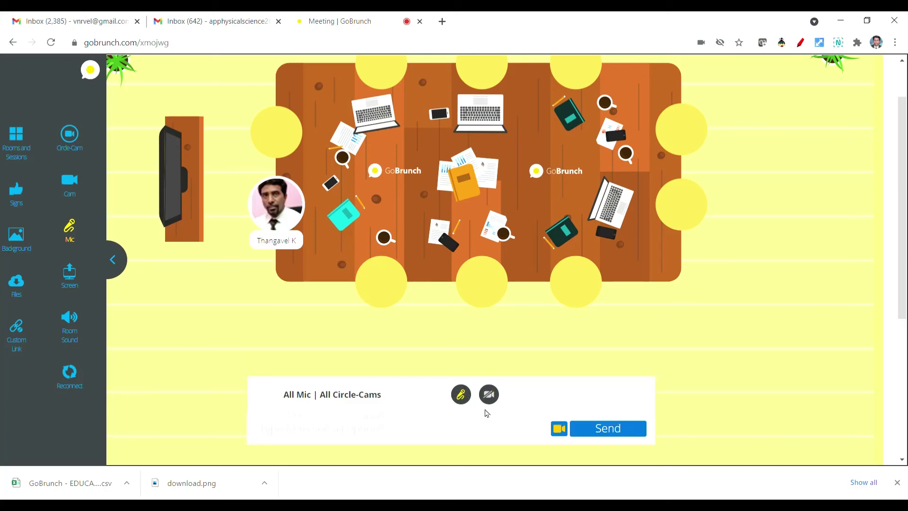
{"action": "left_click", "coordinate": [462, 397]}
{"action": "left_click", "coordinate": [562, 429]}
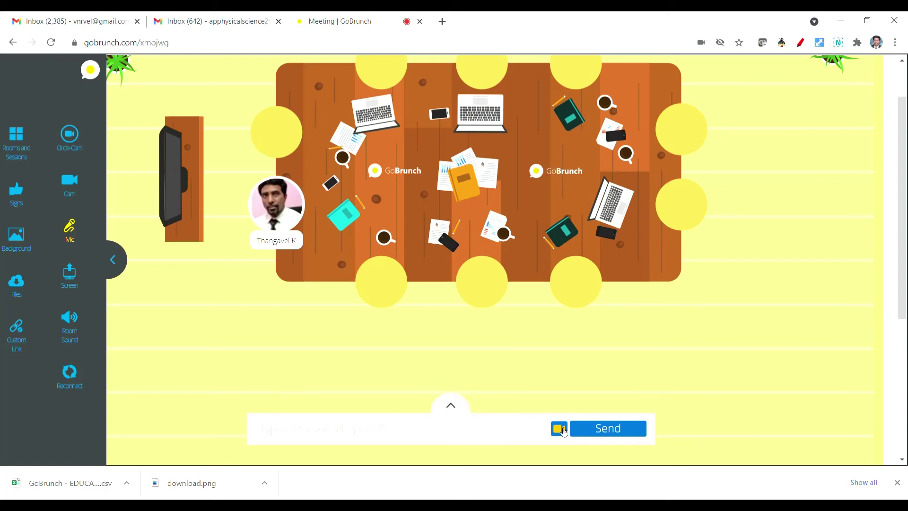
Try a seat along the table's lower side, return to the end seat, and collapse the chat history to uncover the other participant.
{"action": "scroll", "coordinate": [466, 379], "scroll_direction": "up", "scroll_amount": 1}
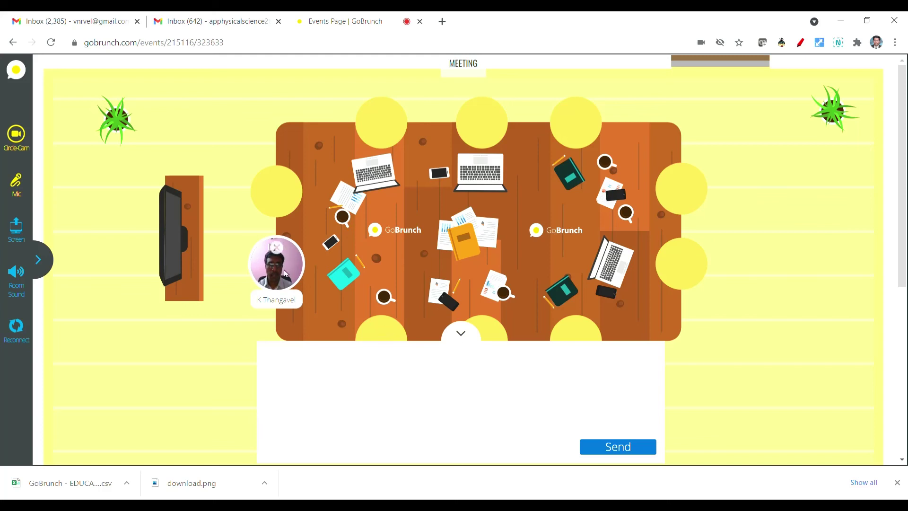
{"action": "left_click", "coordinate": [385, 334]}
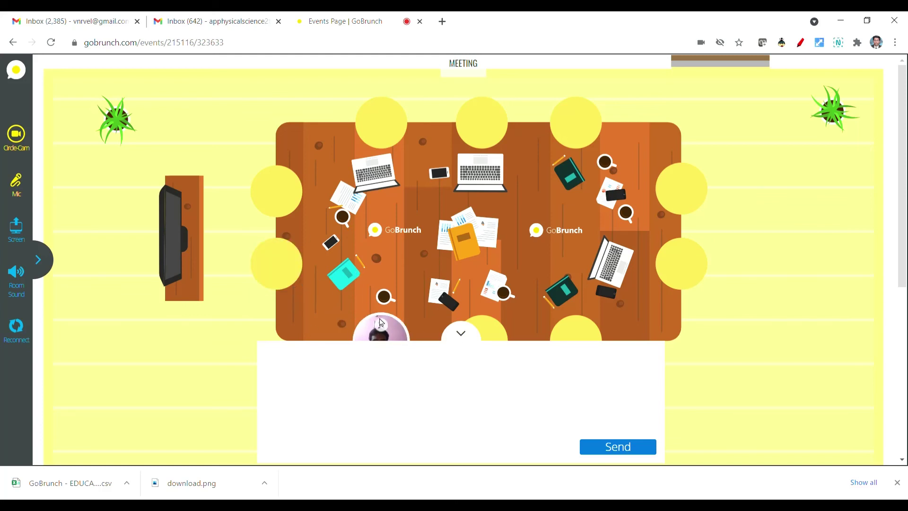
{"action": "left_click", "coordinate": [280, 263]}
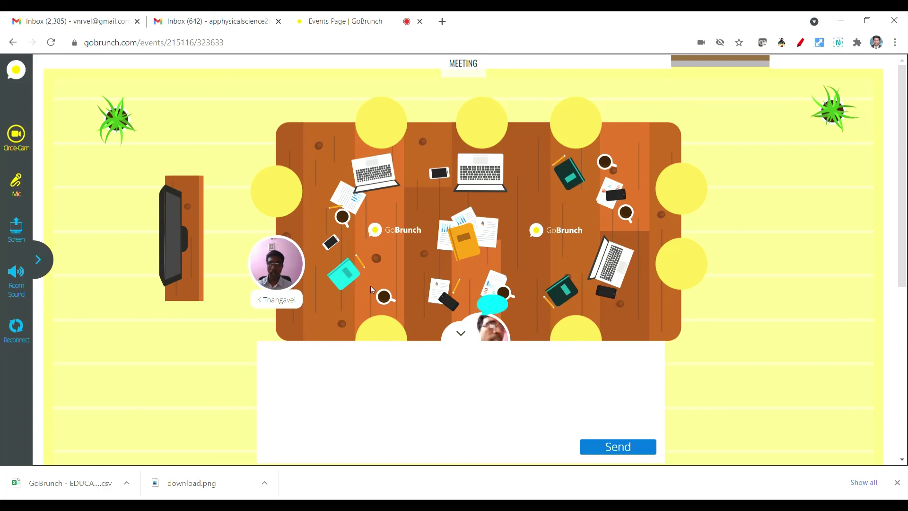
{"action": "left_click", "coordinate": [462, 335]}
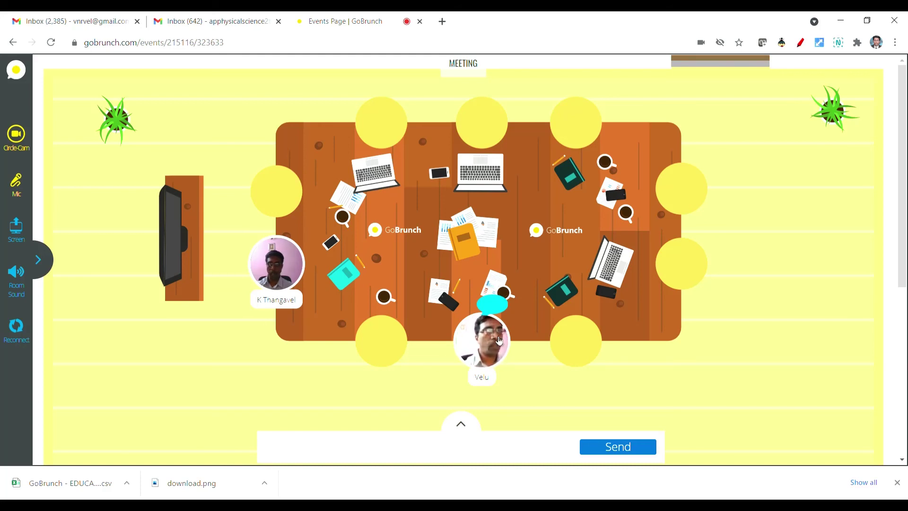
{"action": "mouse_move", "coordinate": [491, 340]}
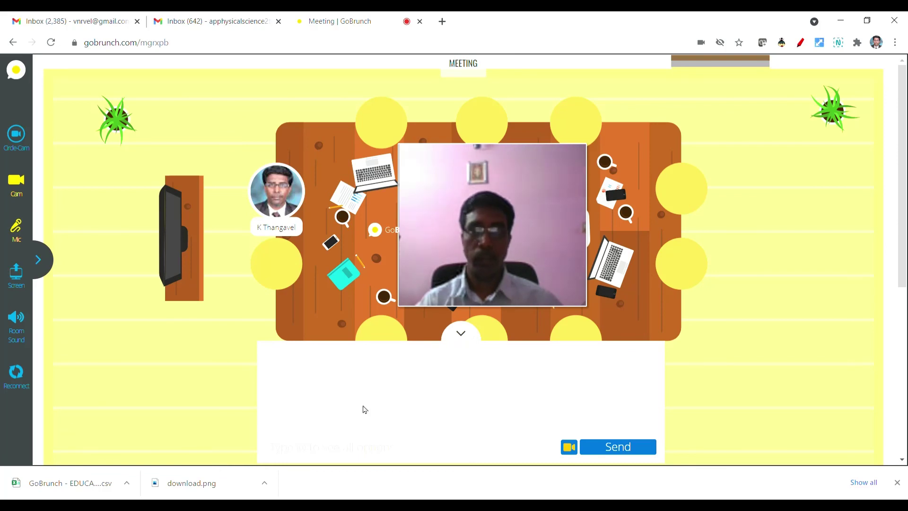
Check the active camera device and move the webcam video window slightly left over the table.
{"action": "left_click", "coordinate": [14, 185]}
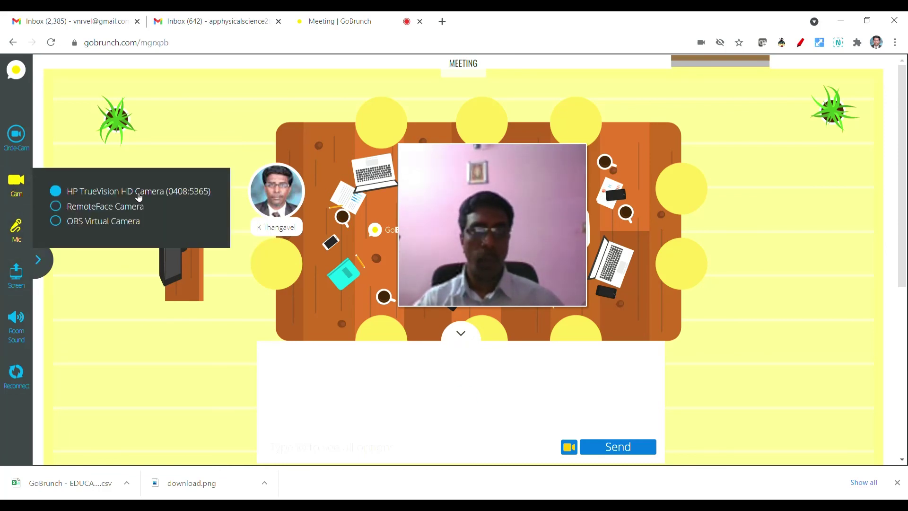
{"action": "mouse_move", "coordinate": [479, 192]}
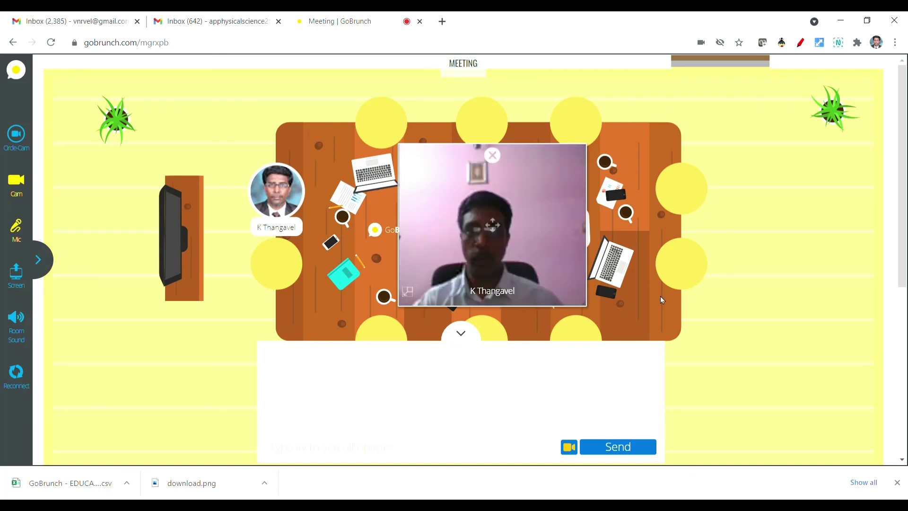
{"action": "left_click_drag", "start_coordinate": [515, 243], "coordinate": [461, 232]}
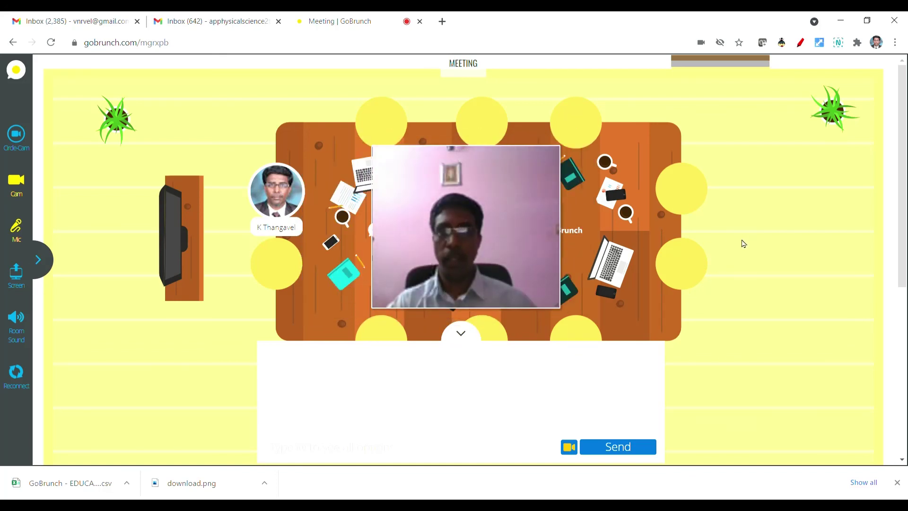